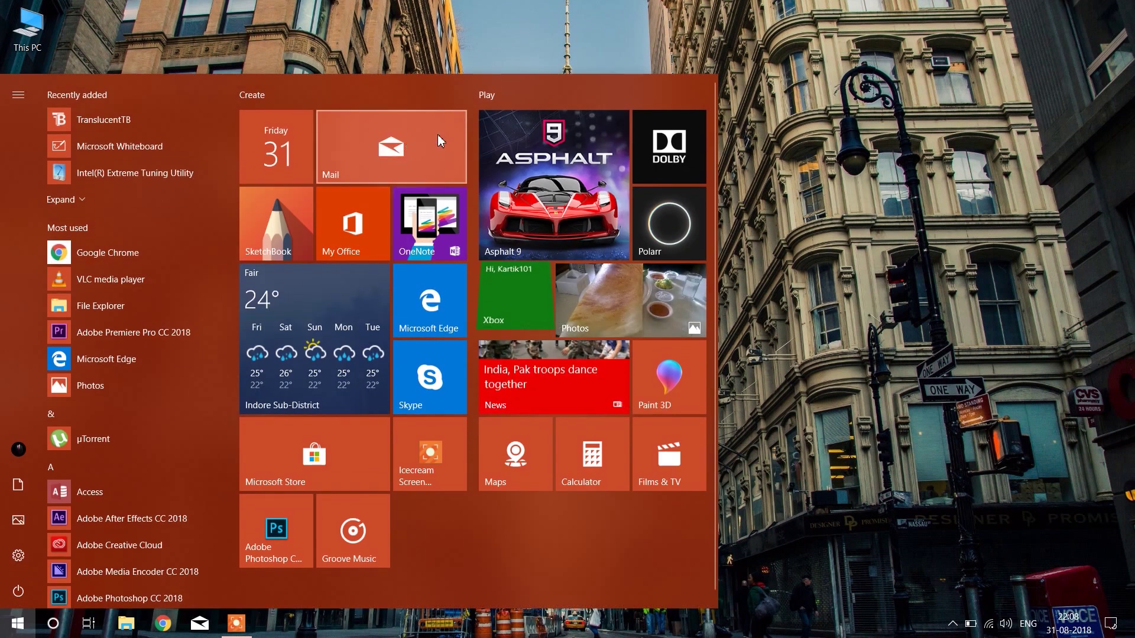
# Open Microsoft Store and search for 'Dell' to find Dell Mobile Connect
pyautogui.click(385, 448)
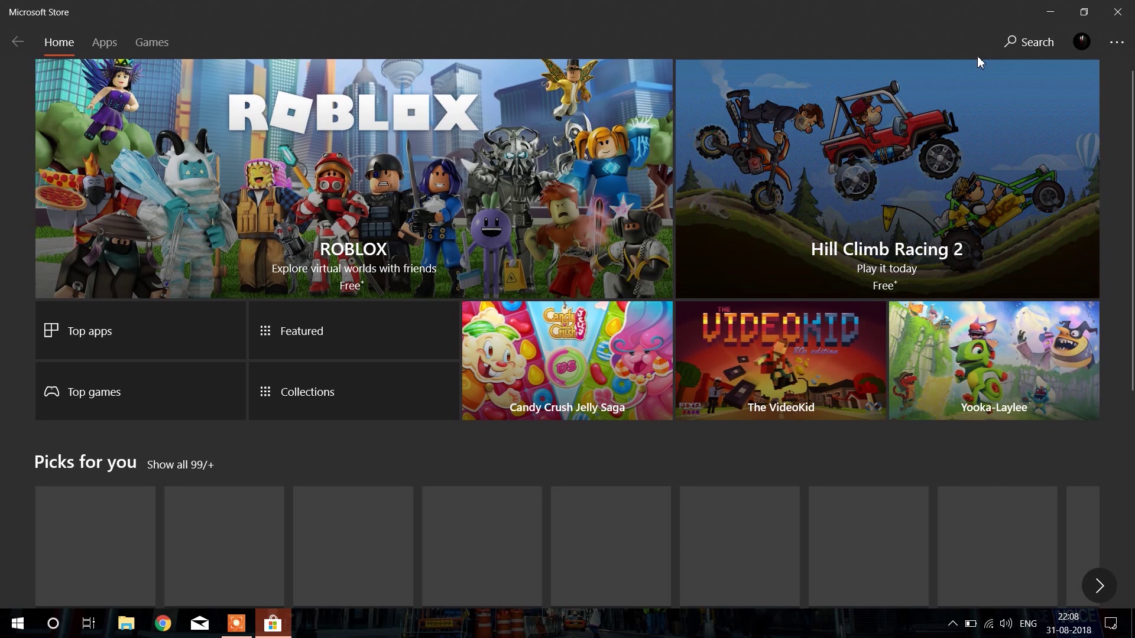
pyautogui.scroll(-5, 535, 352)
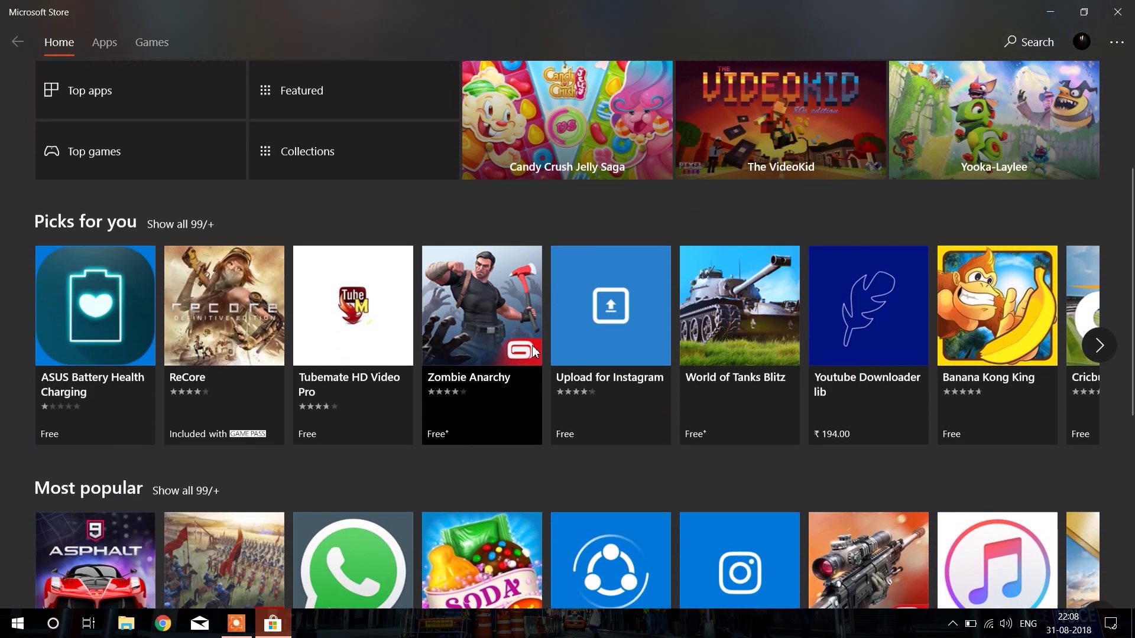
pyautogui.scroll(-5, 718, 493)
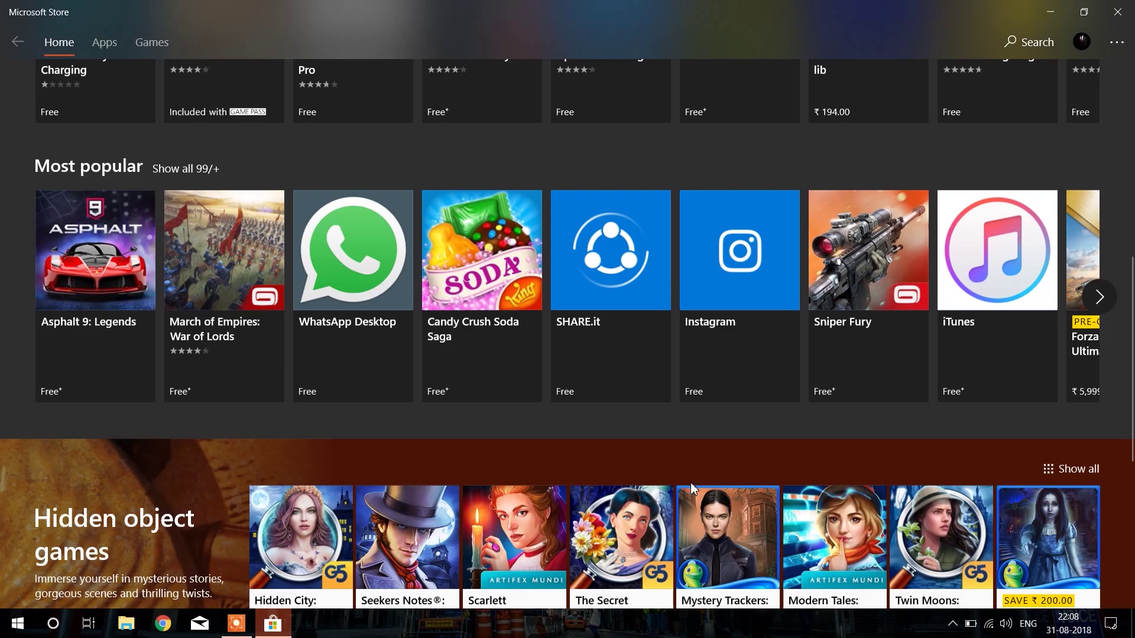
pyautogui.click(1021, 54)
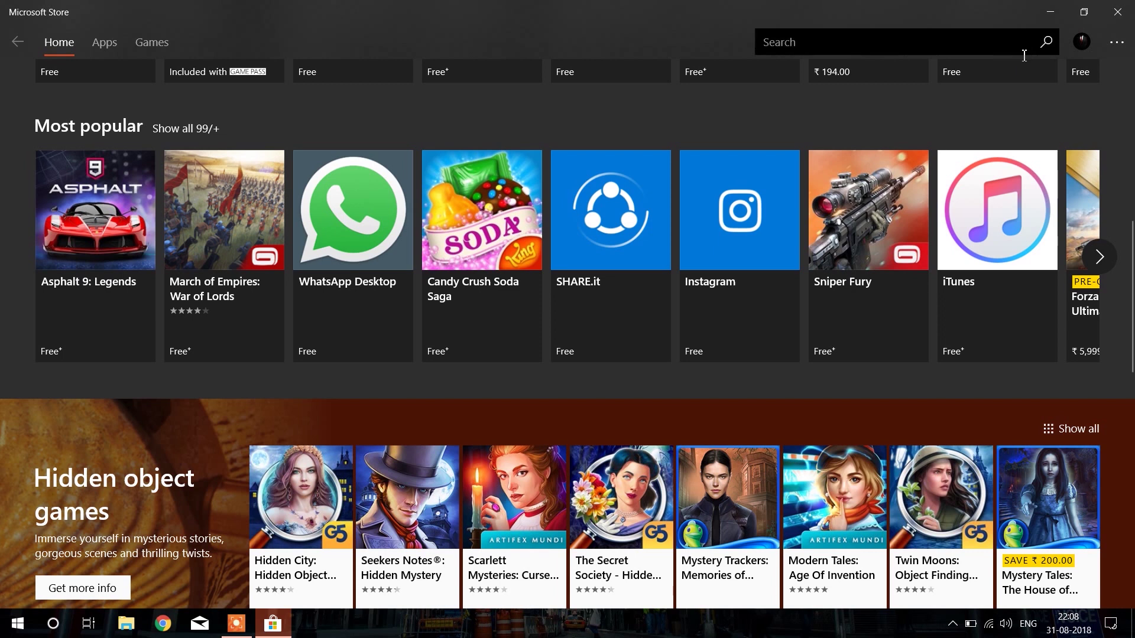
pyautogui.click(978, 46)
pyautogui.write('D')
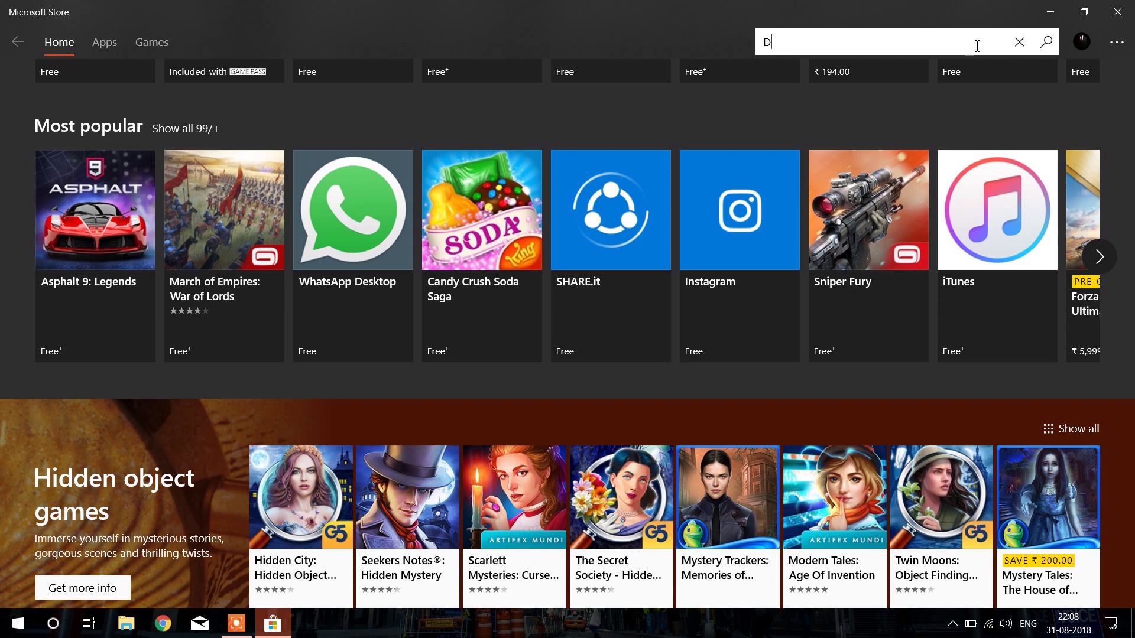
pyautogui.write('ell')
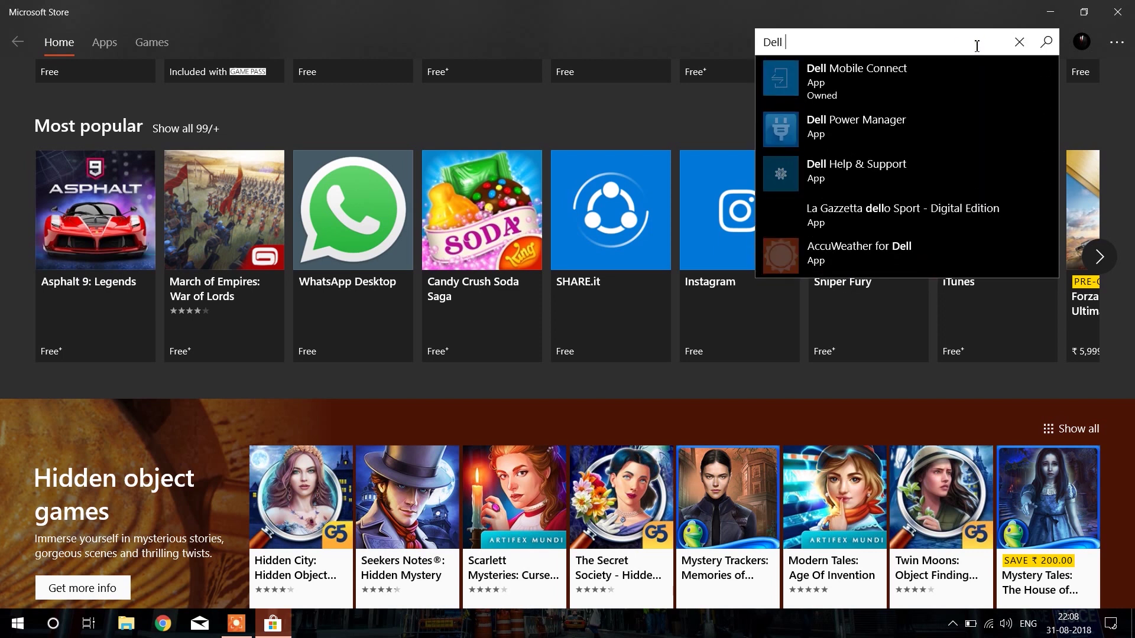
# Install Dell Mobile Connect from its Store page and launch it
pyautogui.click(781, 86)
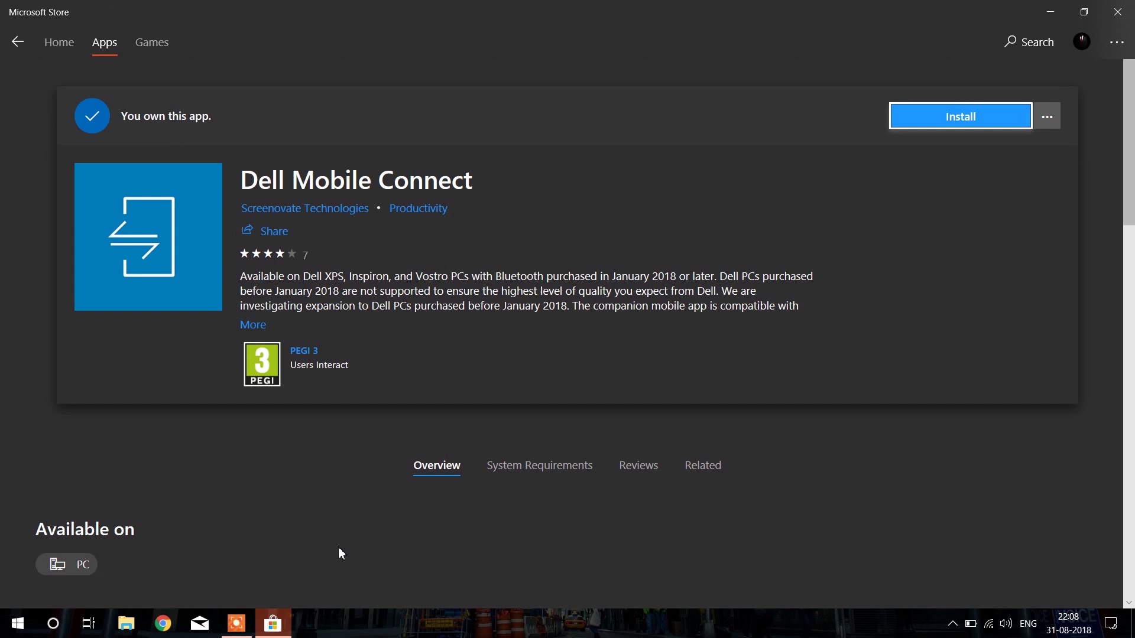
pyautogui.press('Return')
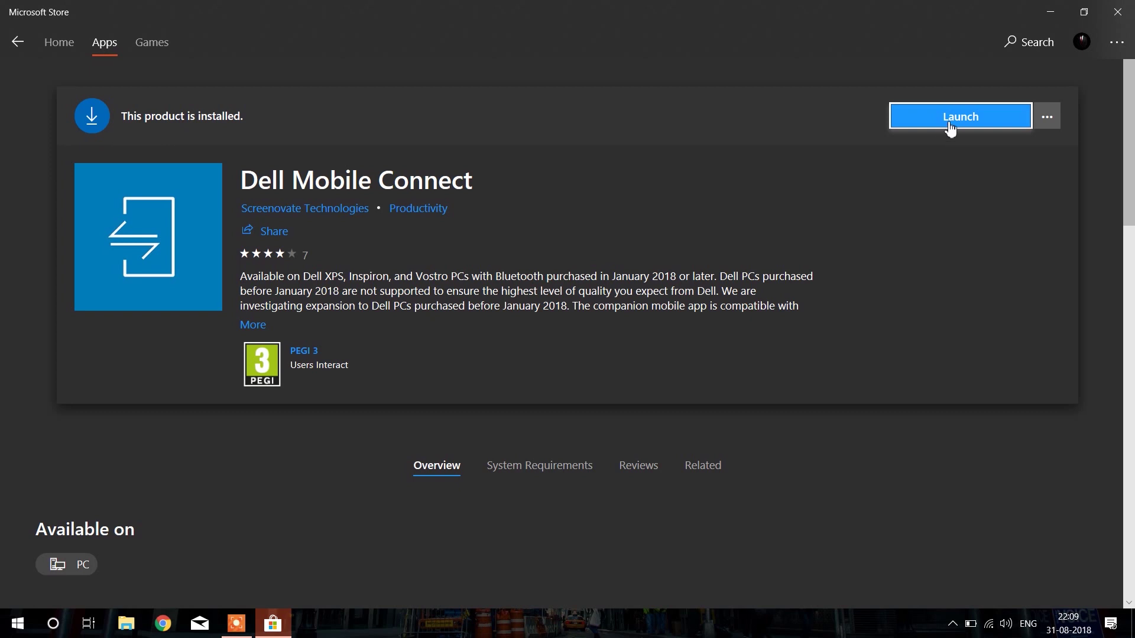
pyautogui.press('Return')
pyautogui.scroll(-10, 809, 197)
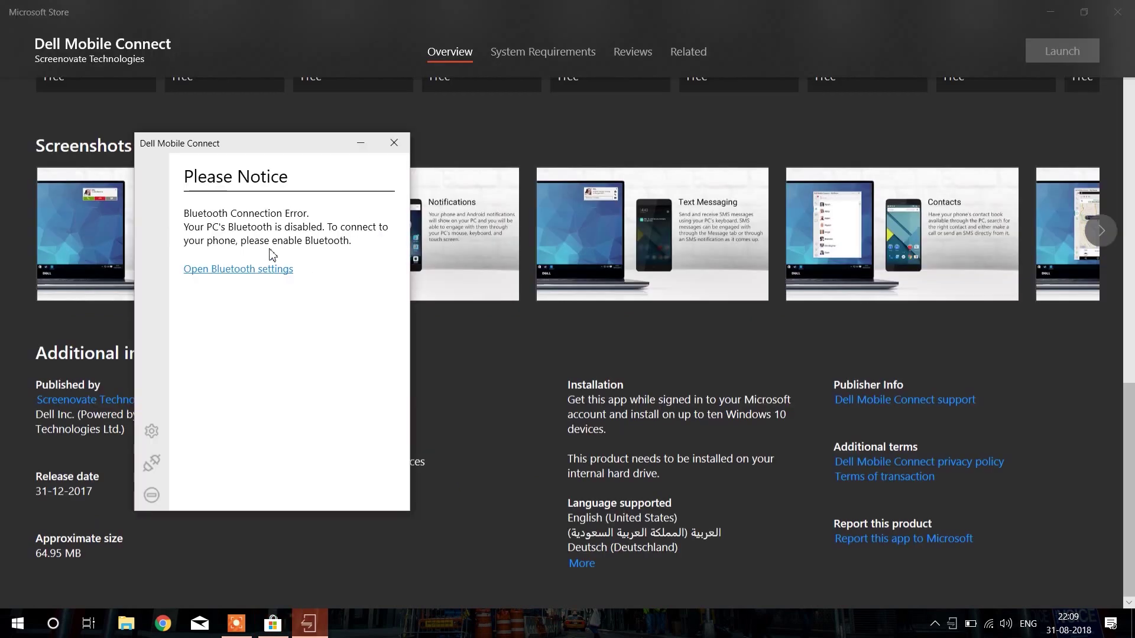
# Turn on the PC's Bluetooth from Action Center so Dell Mobile Connect detects it
pyautogui.click(1112, 625)
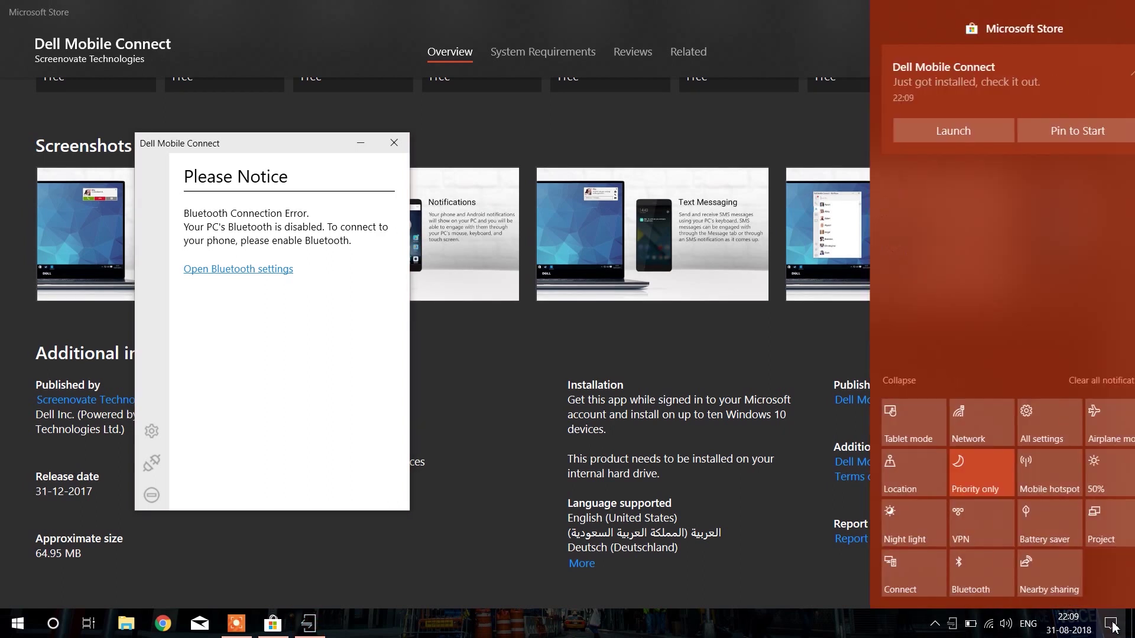
pyautogui.click(940, 571)
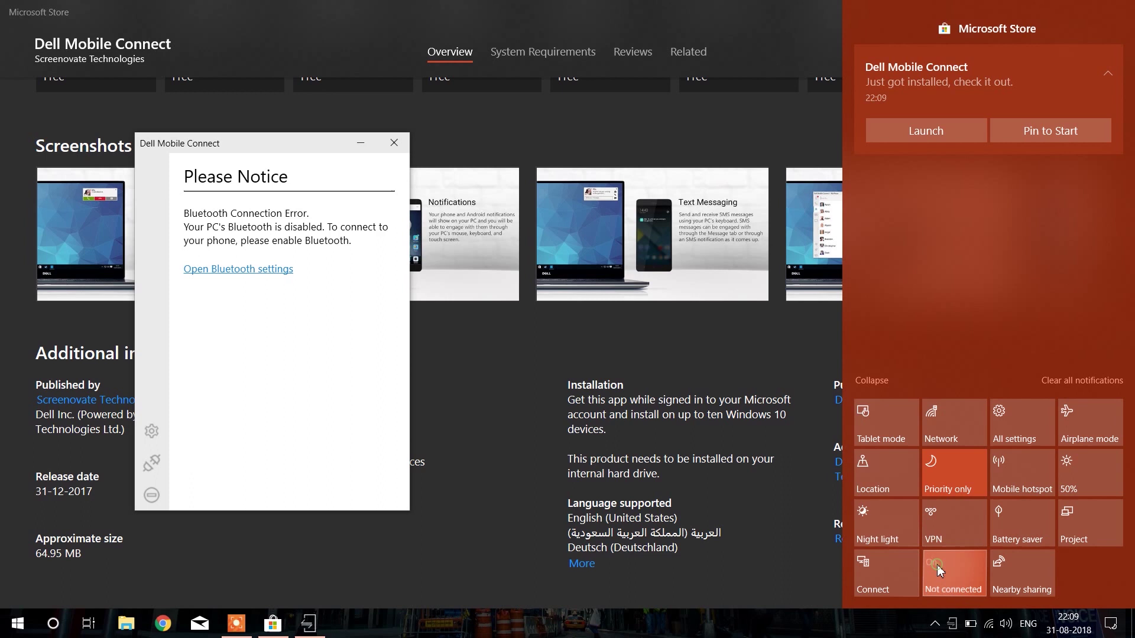
pyautogui.click(402, 412)
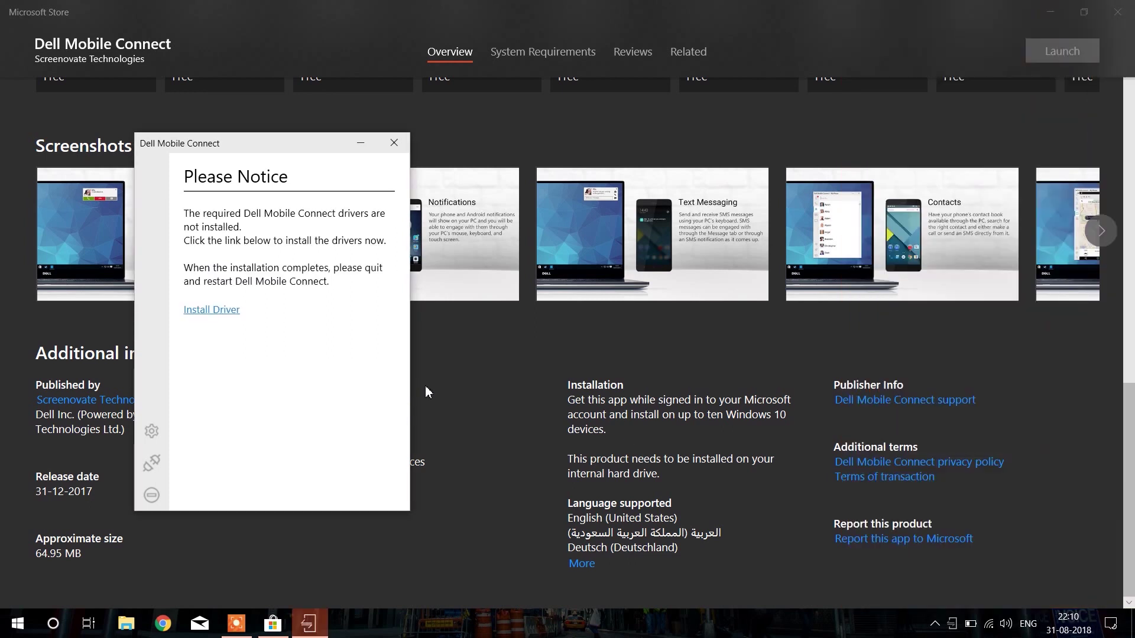
pyautogui.click(501, 384)
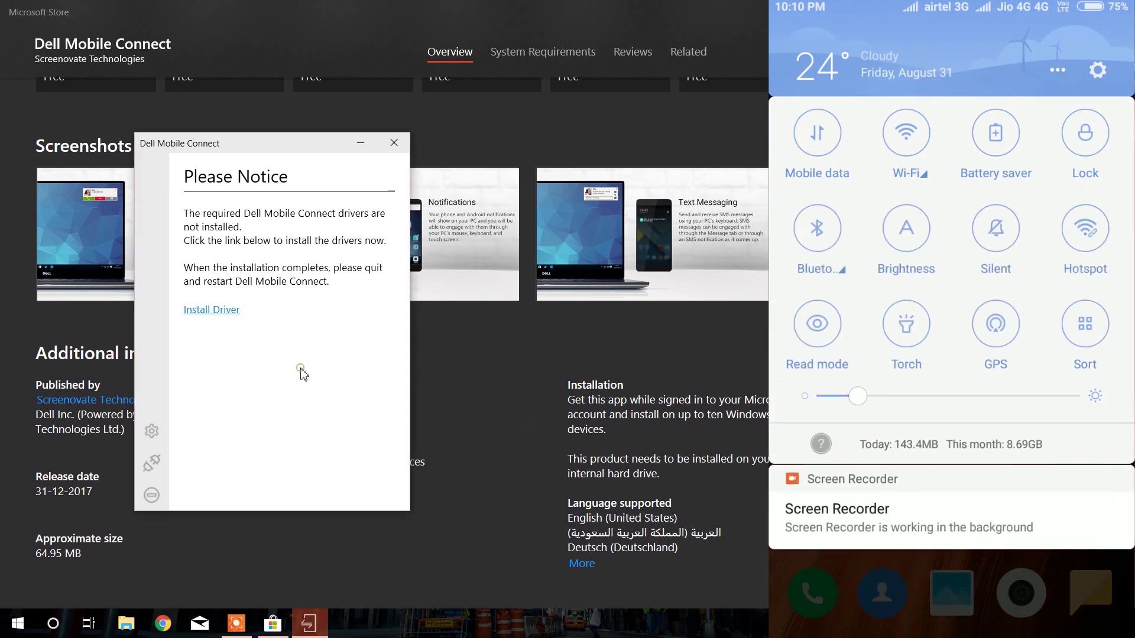
pyautogui.click(304, 374)
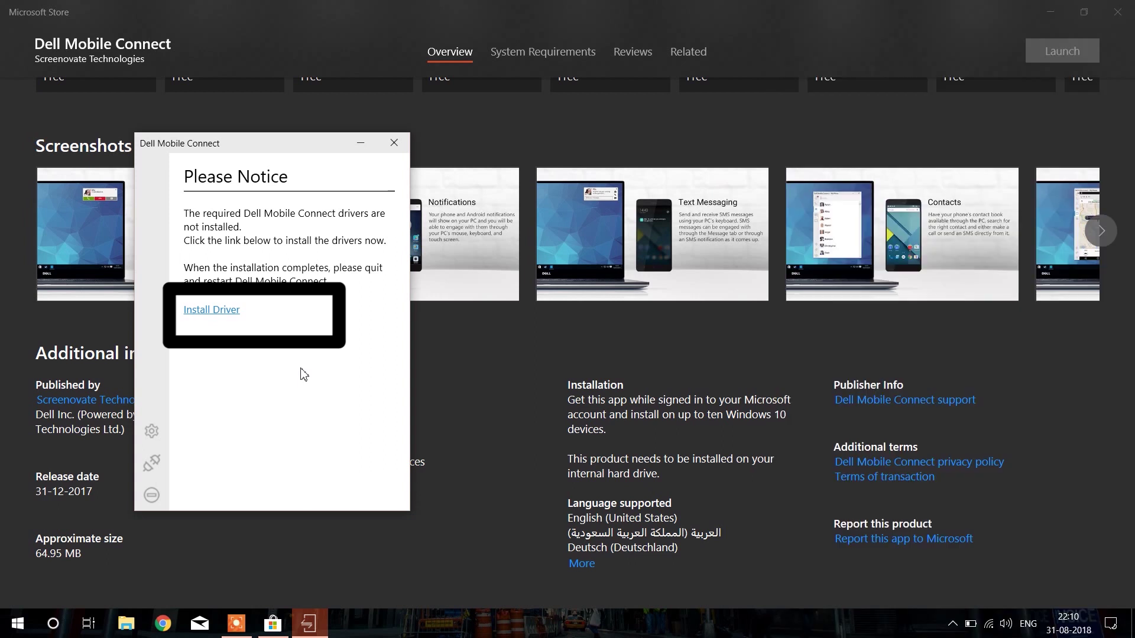
# Open the Dell Mobile Connect Driver page and request the 10.25 MB driver file download
pyautogui.click(219, 311)
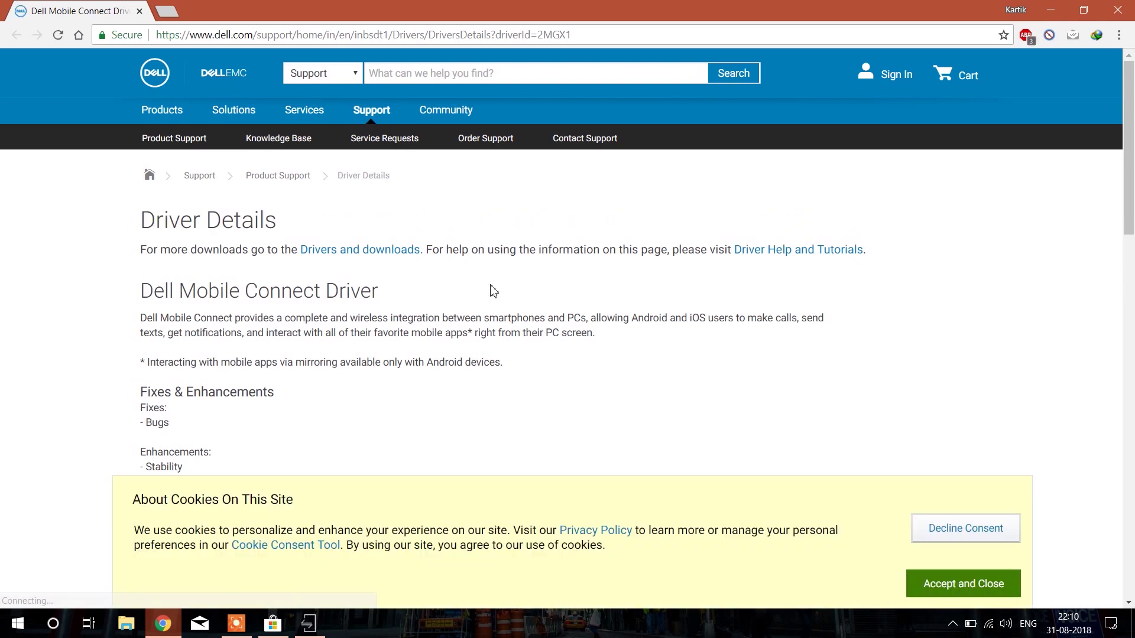
pyautogui.scroll(-3, 490, 290)
pyautogui.scroll(3, 393, 295)
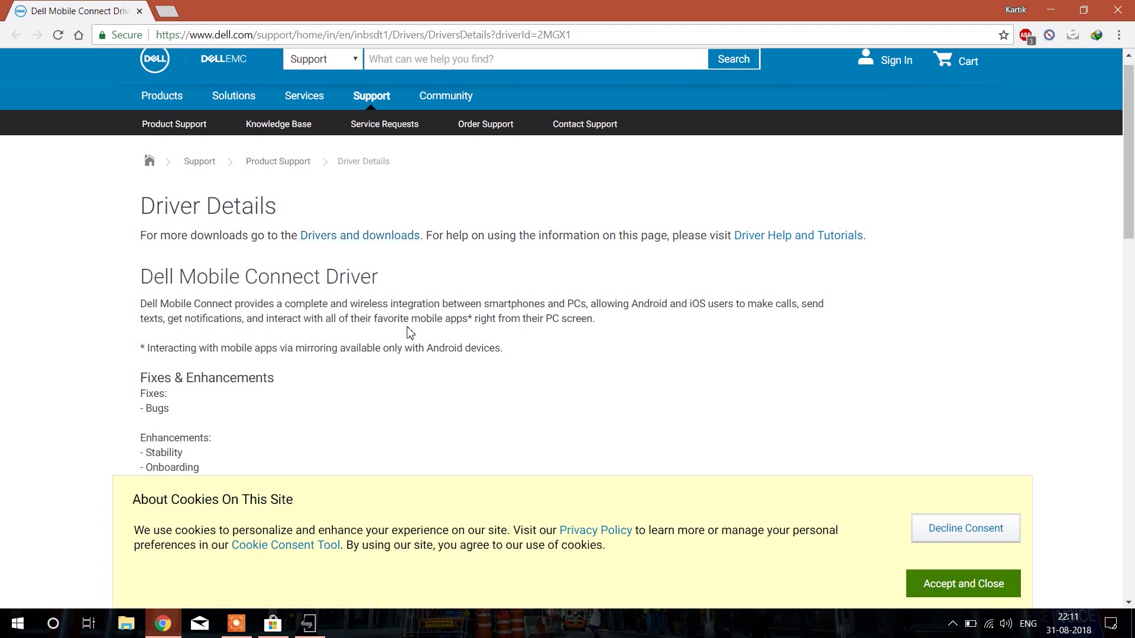
pyautogui.scroll(-7, 355, 326)
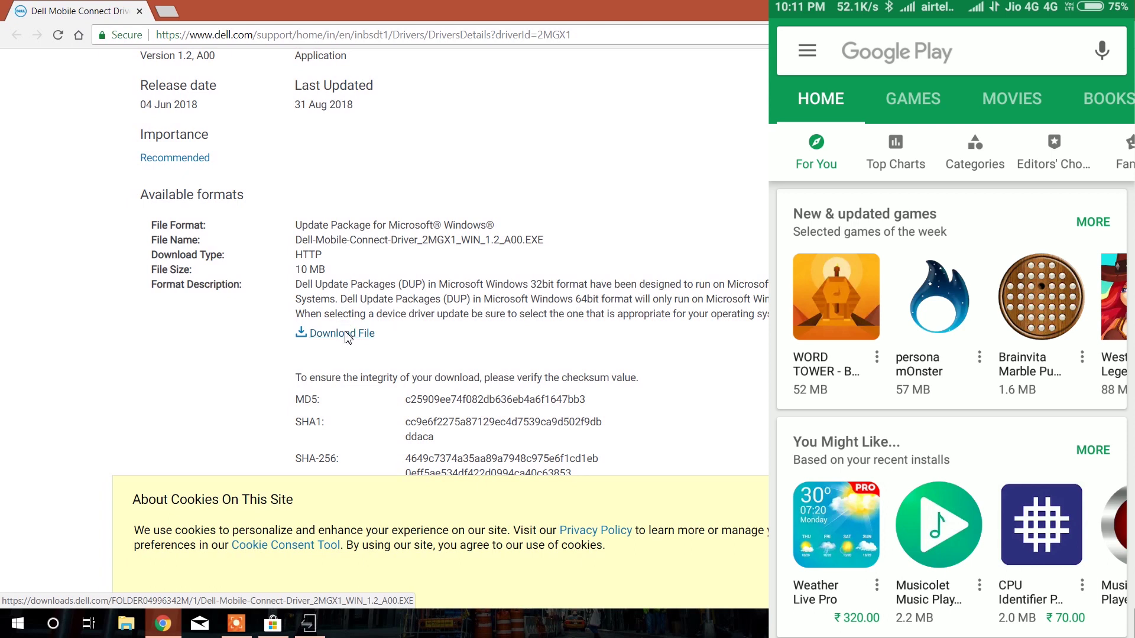
pyautogui.click(348, 334)
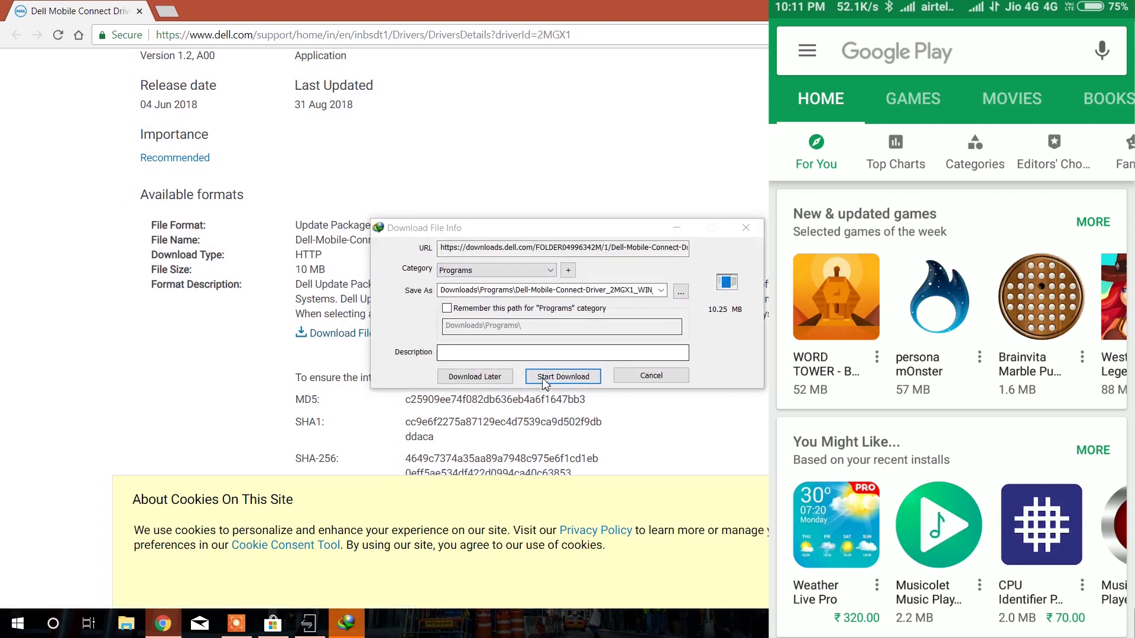
# Download the Dell Mobile Connect Driver v1.2 package, run it, and start the installation
pyautogui.click(544, 379)
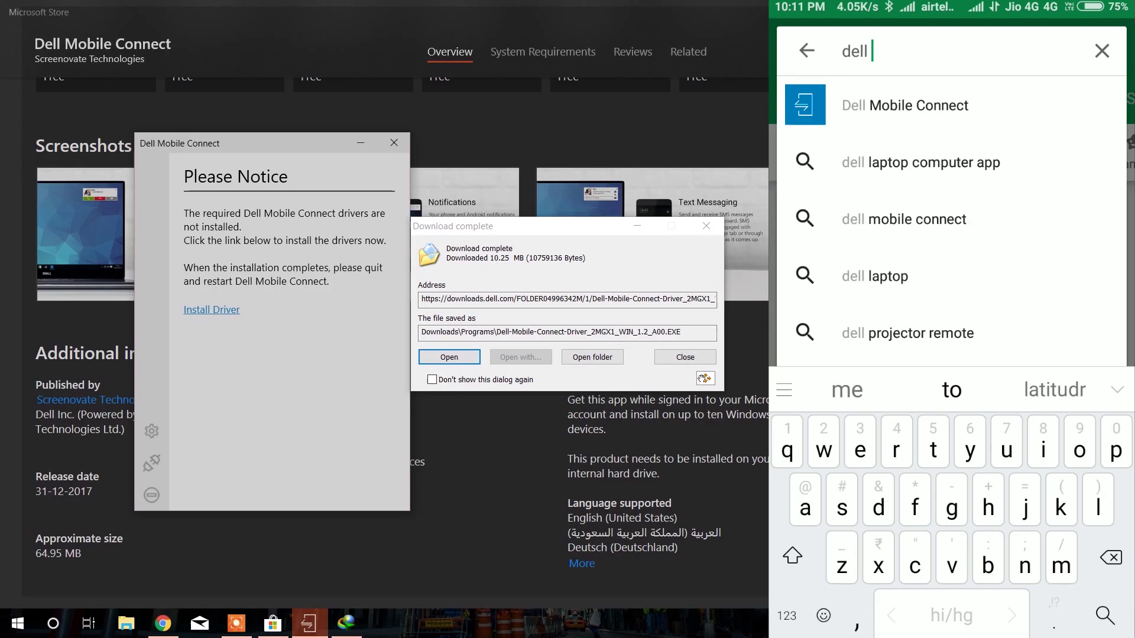
pyautogui.click(448, 358)
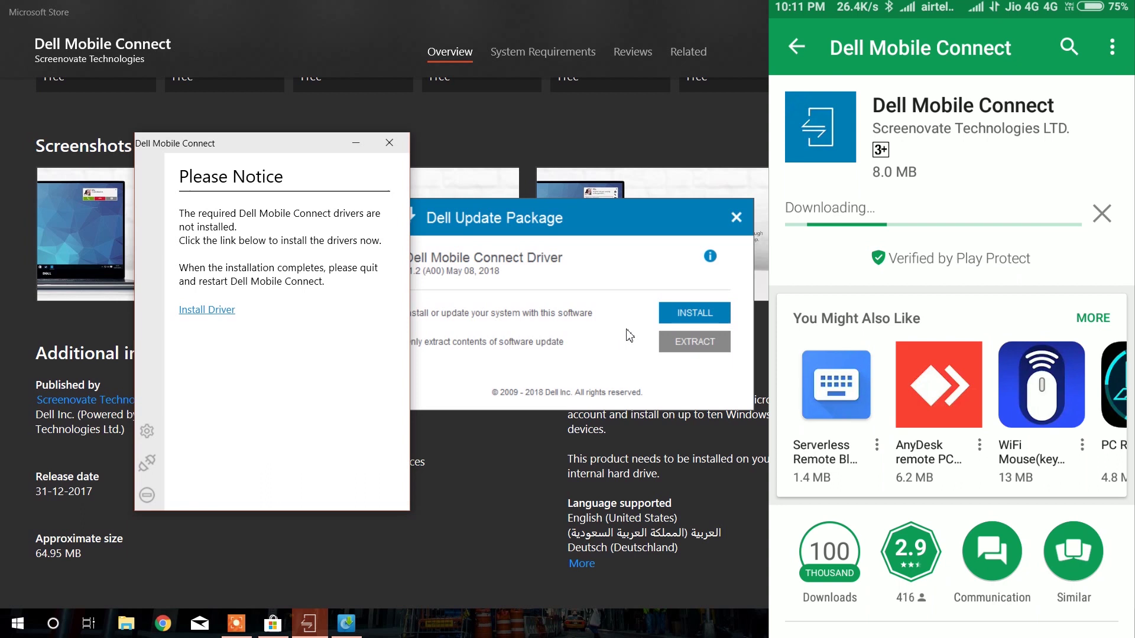
pyautogui.click(695, 313)
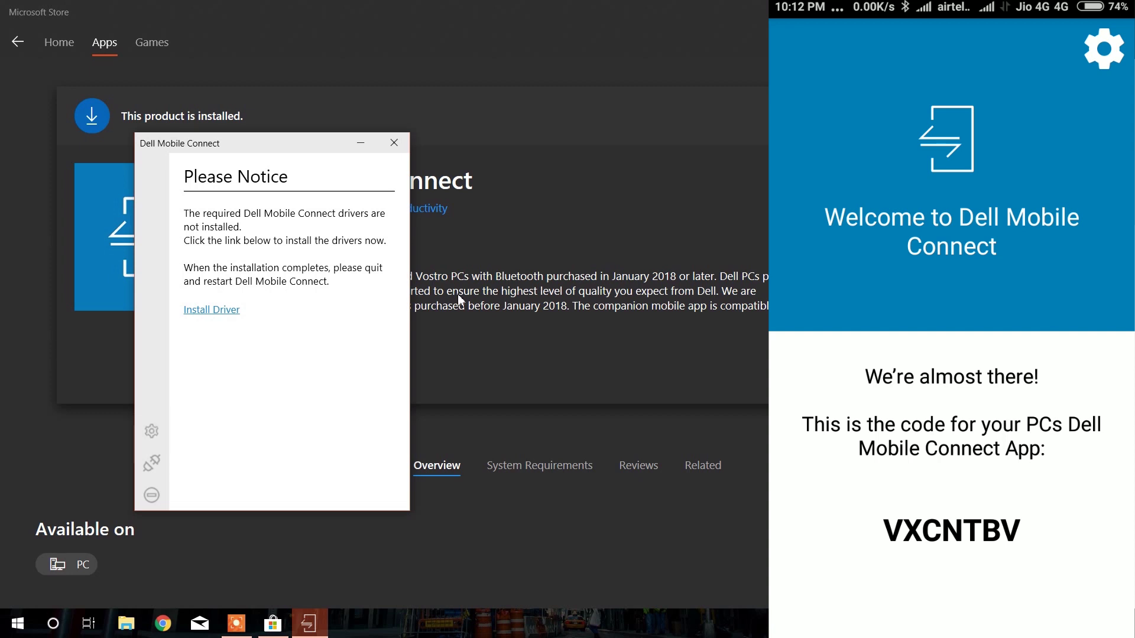
# Add a new Android phone from Settings and enter the pairing code shown on the phone
pyautogui.click(151, 432)
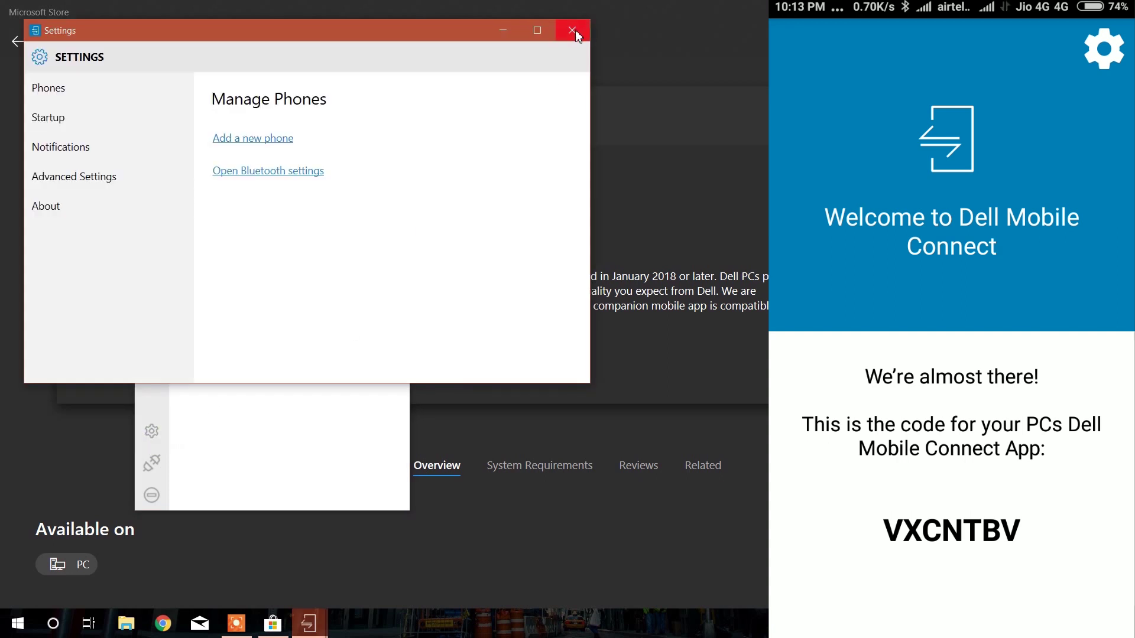
pyautogui.click(256, 140)
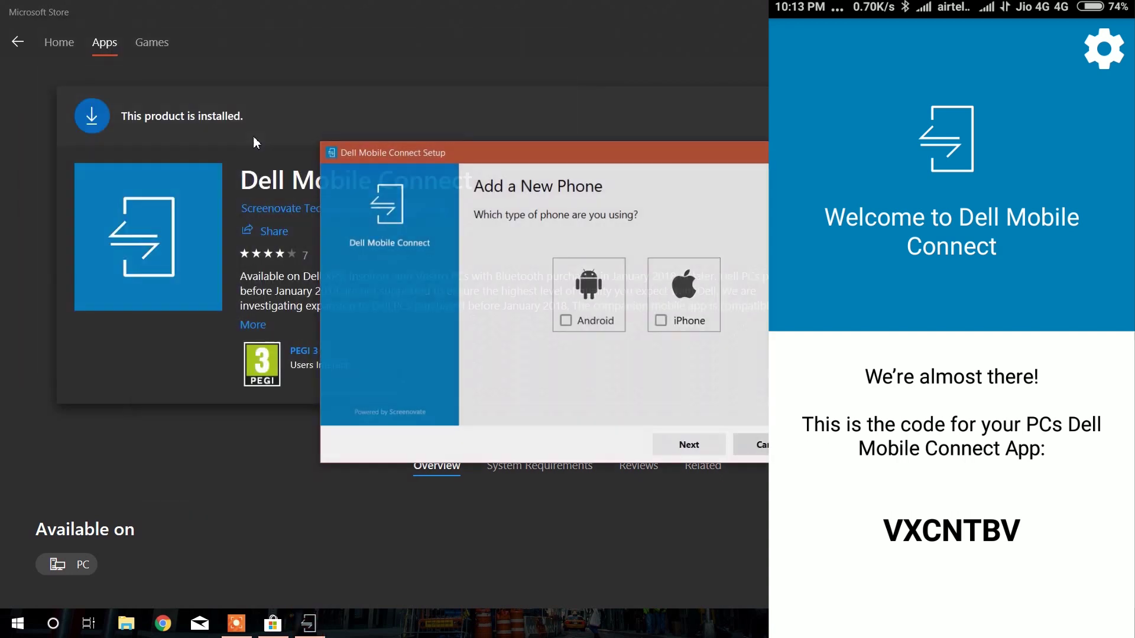
pyautogui.click(585, 325)
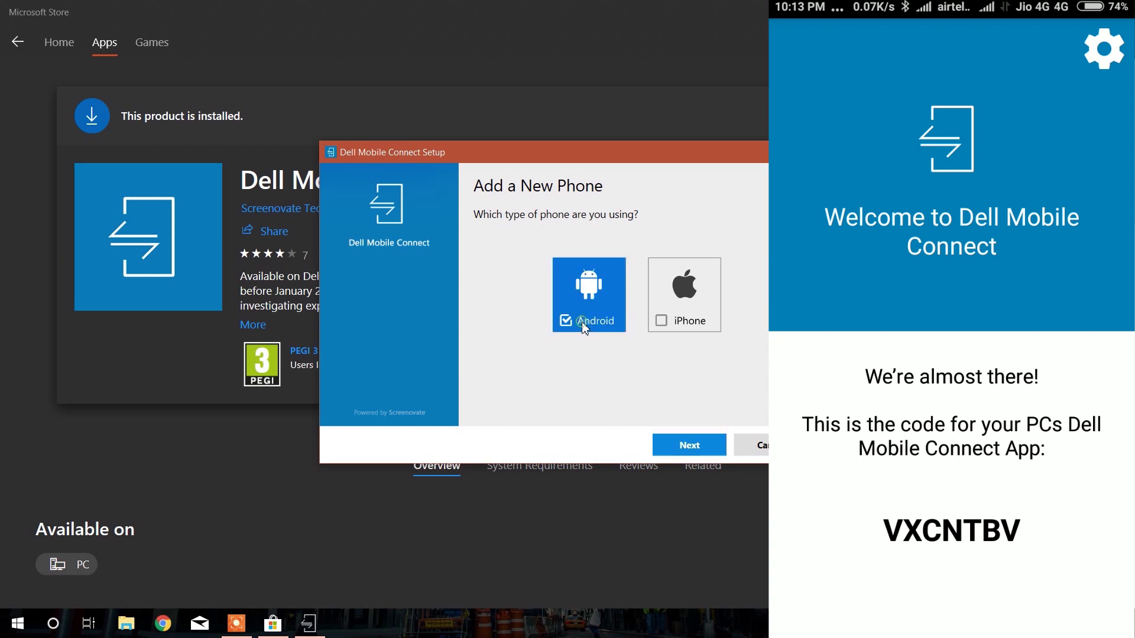
pyautogui.click(694, 447)
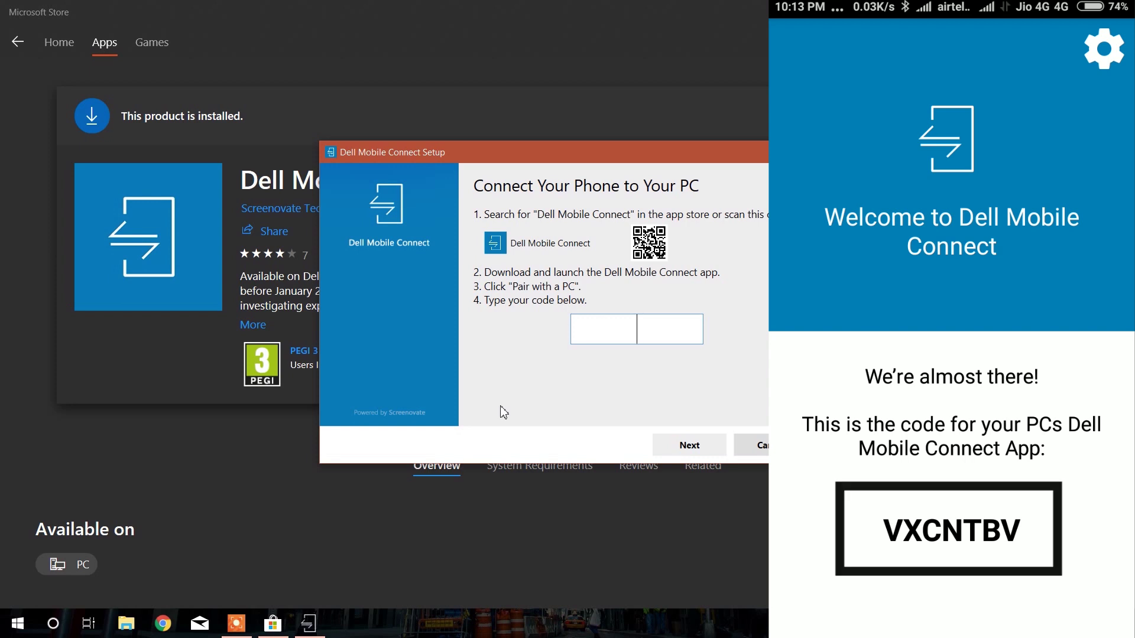
pyautogui.write('XC')
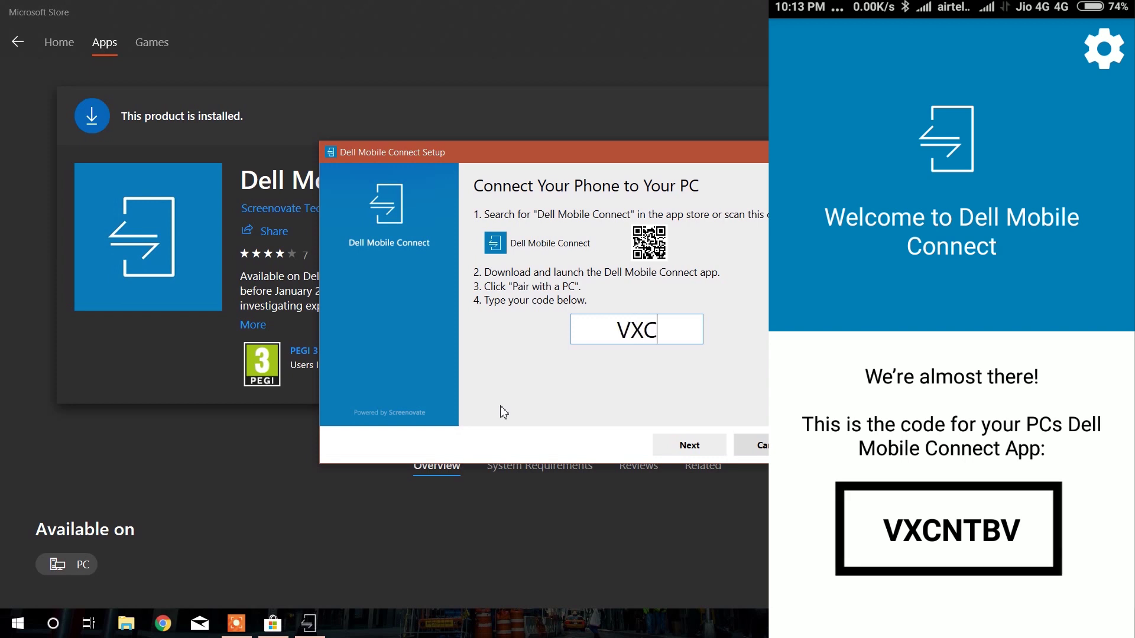
pyautogui.write('NT')
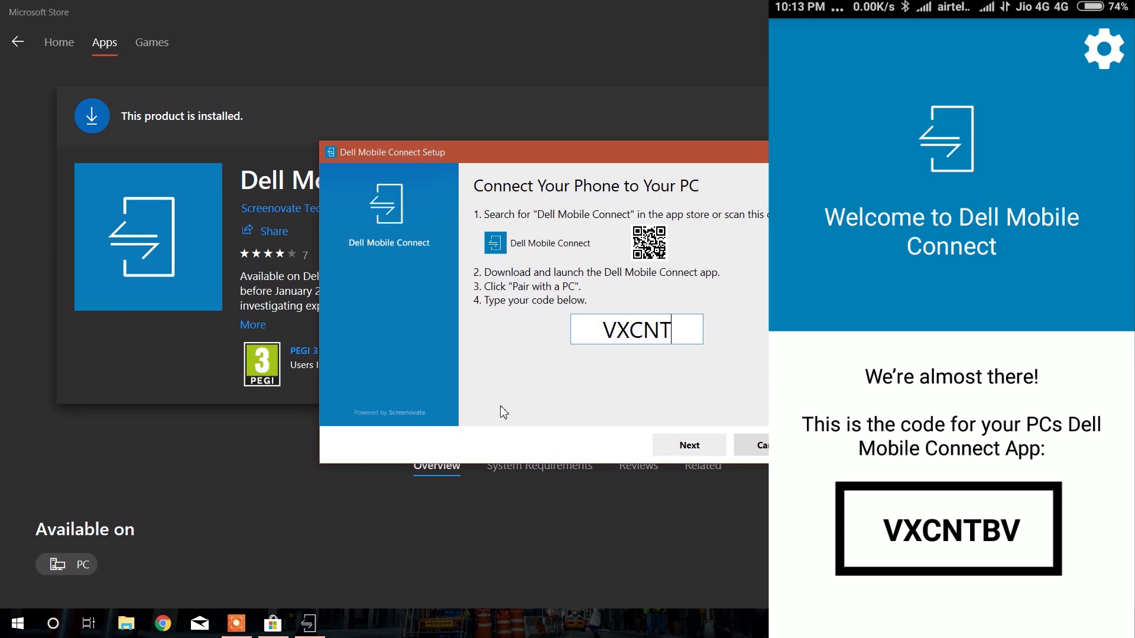
pyautogui.write('BV')
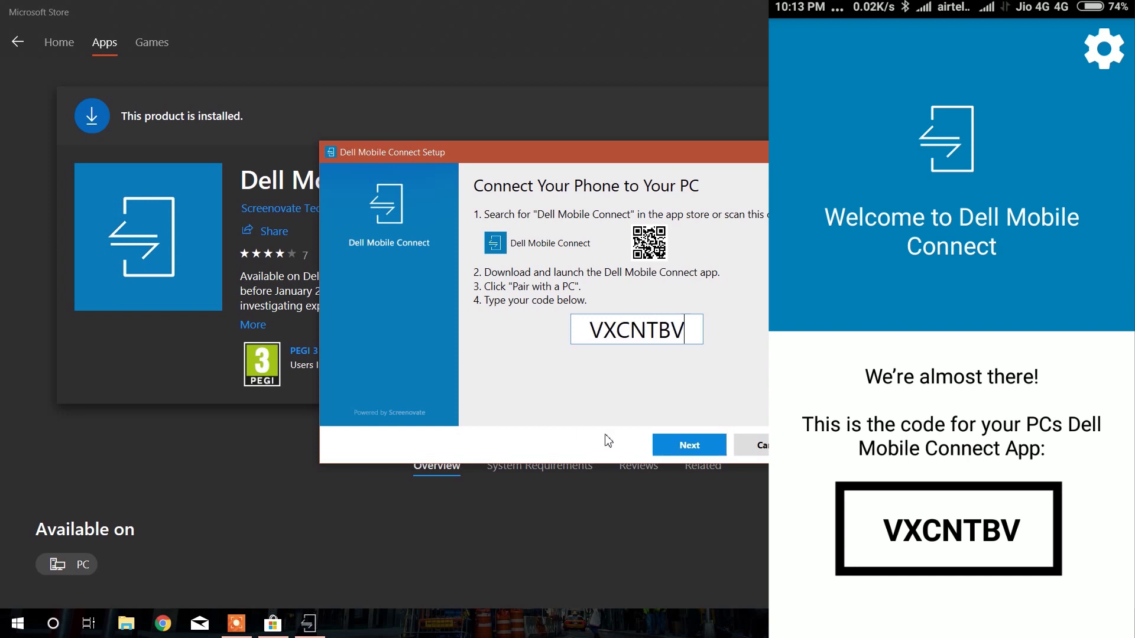
pyautogui.click(671, 446)
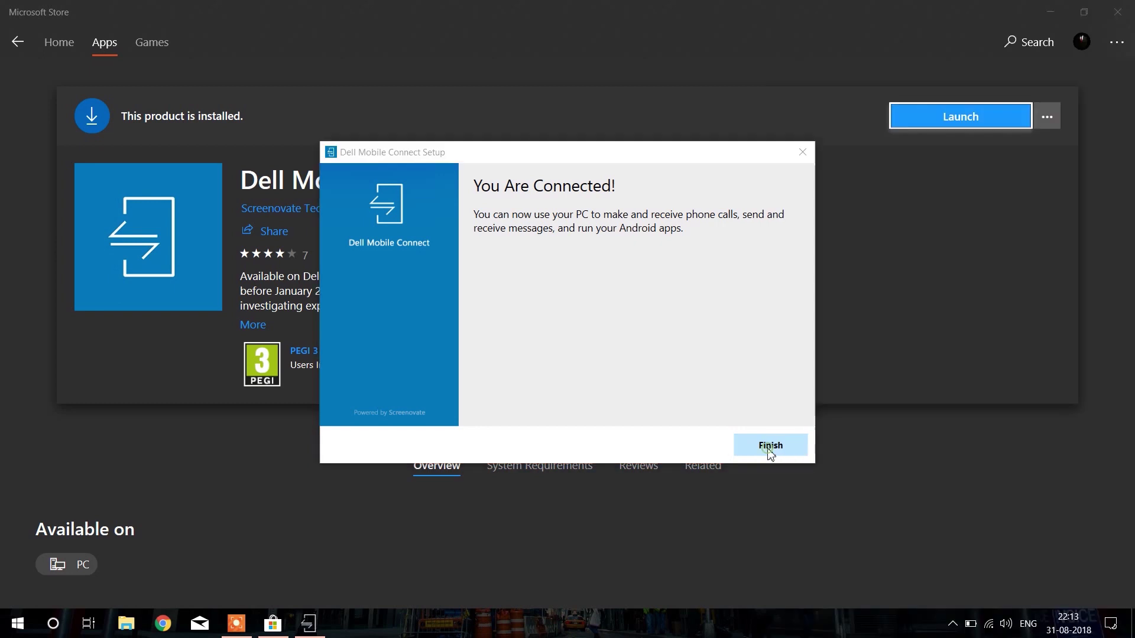
# Finish setup and enlarge the window that mirrors the phone's JioTV screen
pyautogui.click(757, 448)
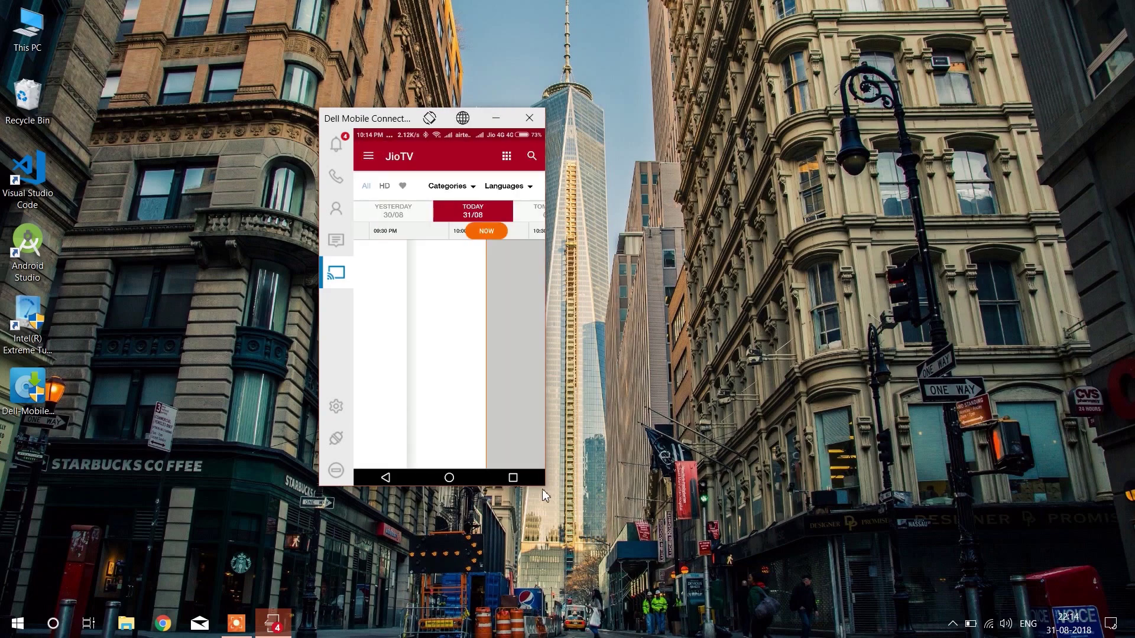
pyautogui.moveTo(547, 489); pyautogui.dragTo(622, 608)
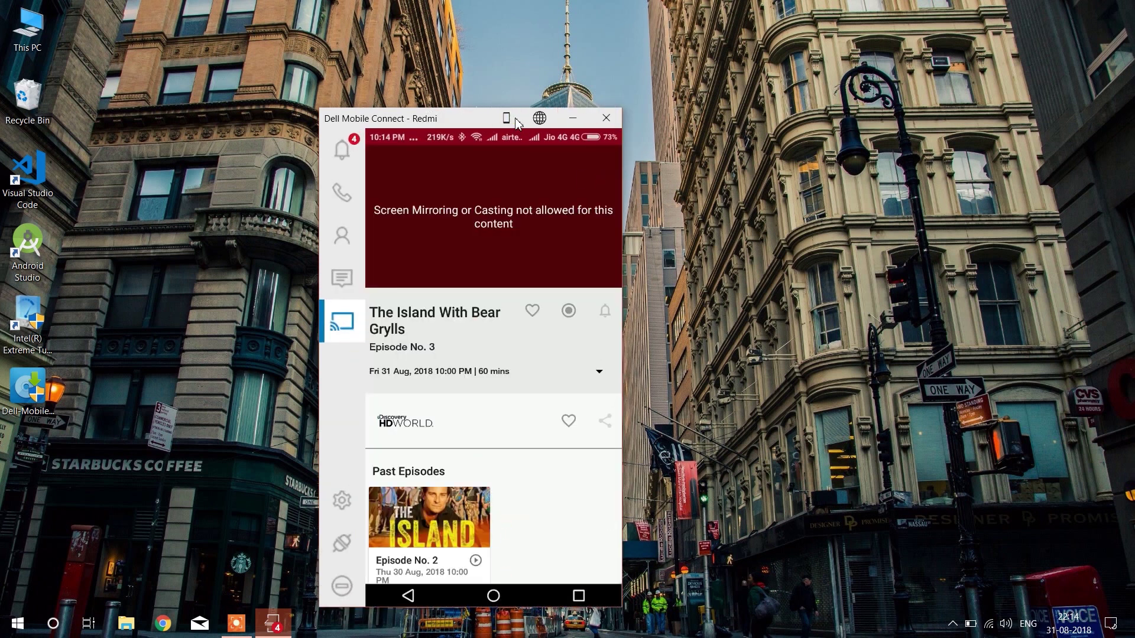
# Browse the phone's Contacts, dialer, Notifications and mirroring, then place and end a test call
pyautogui.click(342, 236)
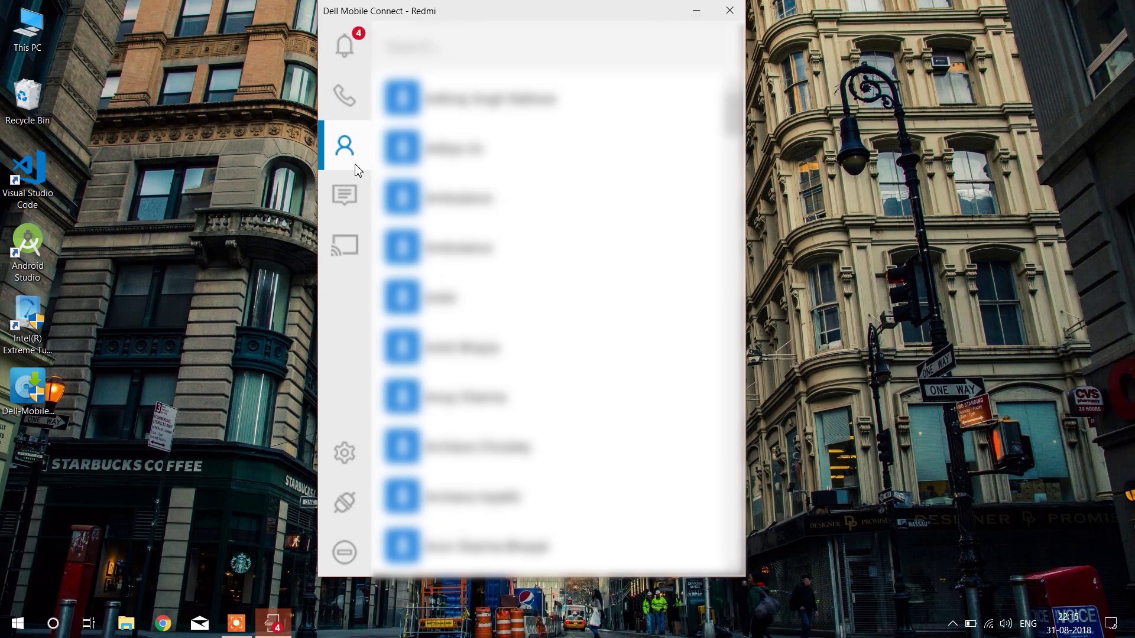
pyautogui.scroll(-15, 647, 259)
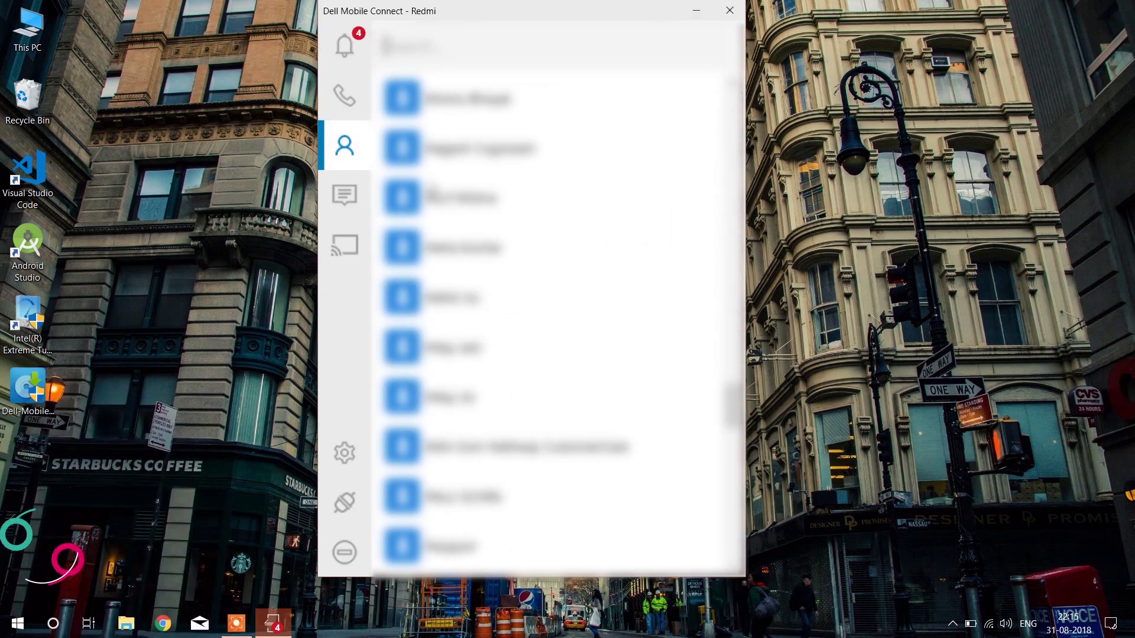
pyautogui.click(341, 117)
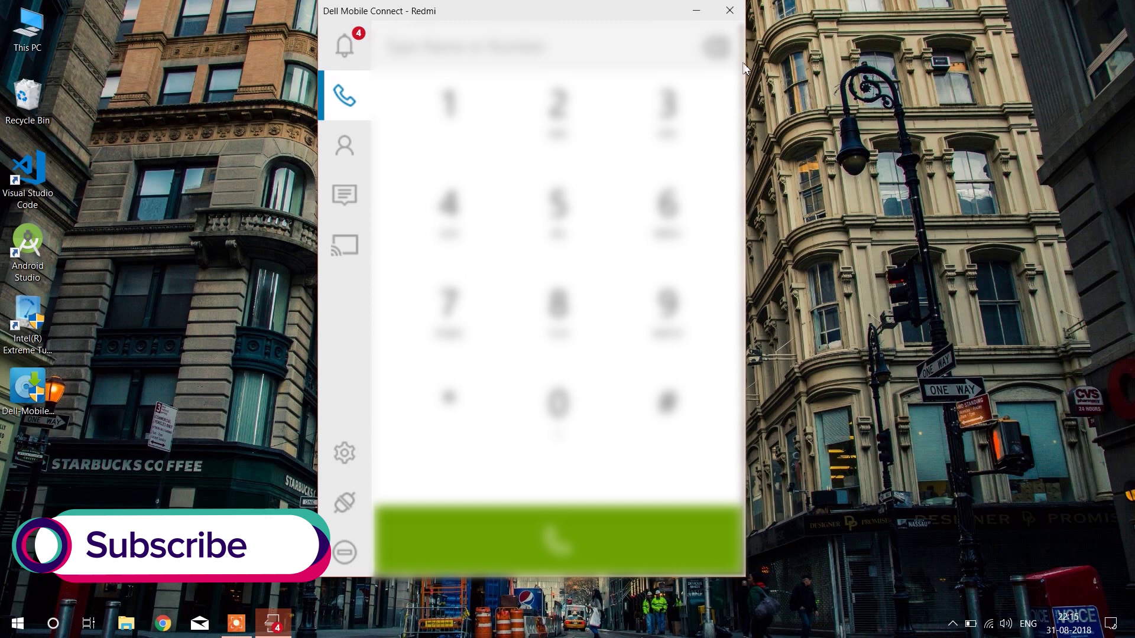
pyautogui.click(348, 57)
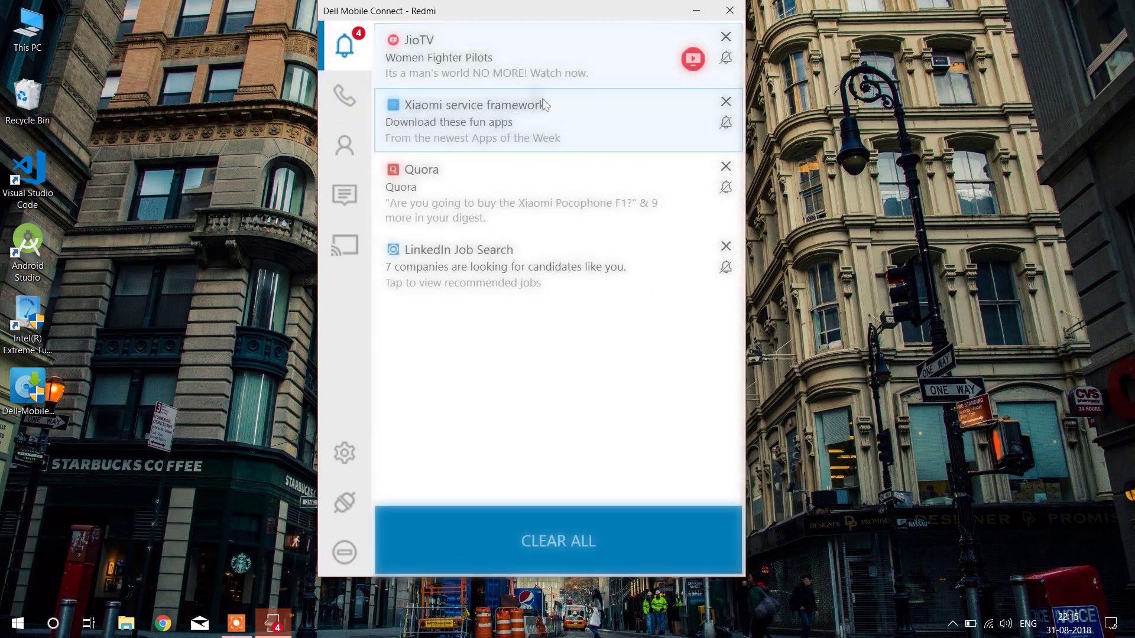
pyautogui.click(506, 122)
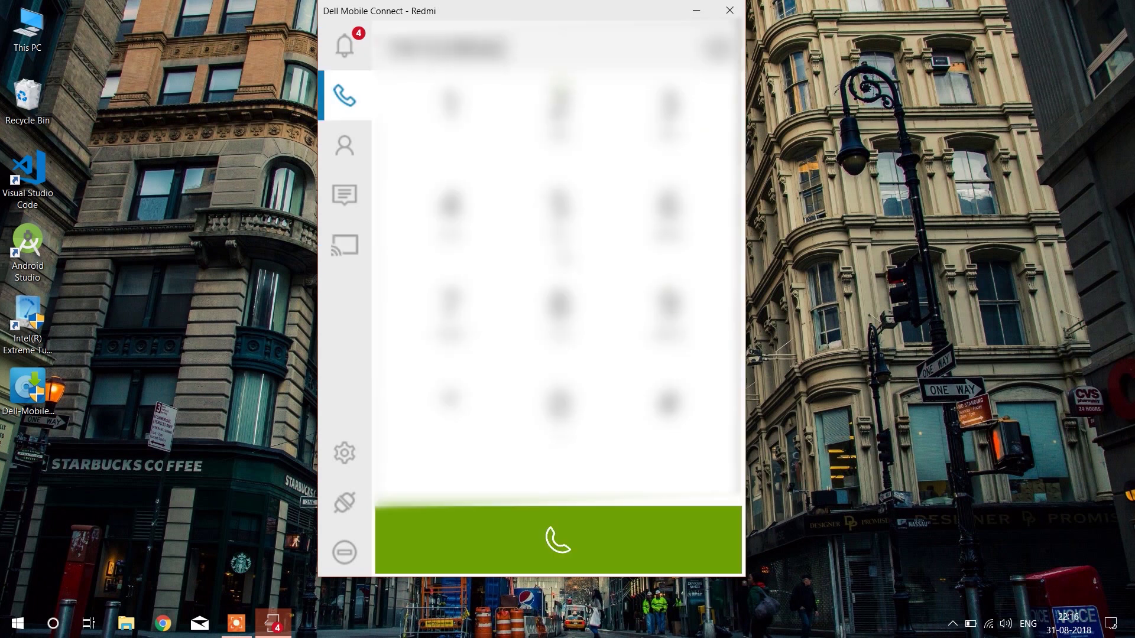
pyautogui.click(568, 519)
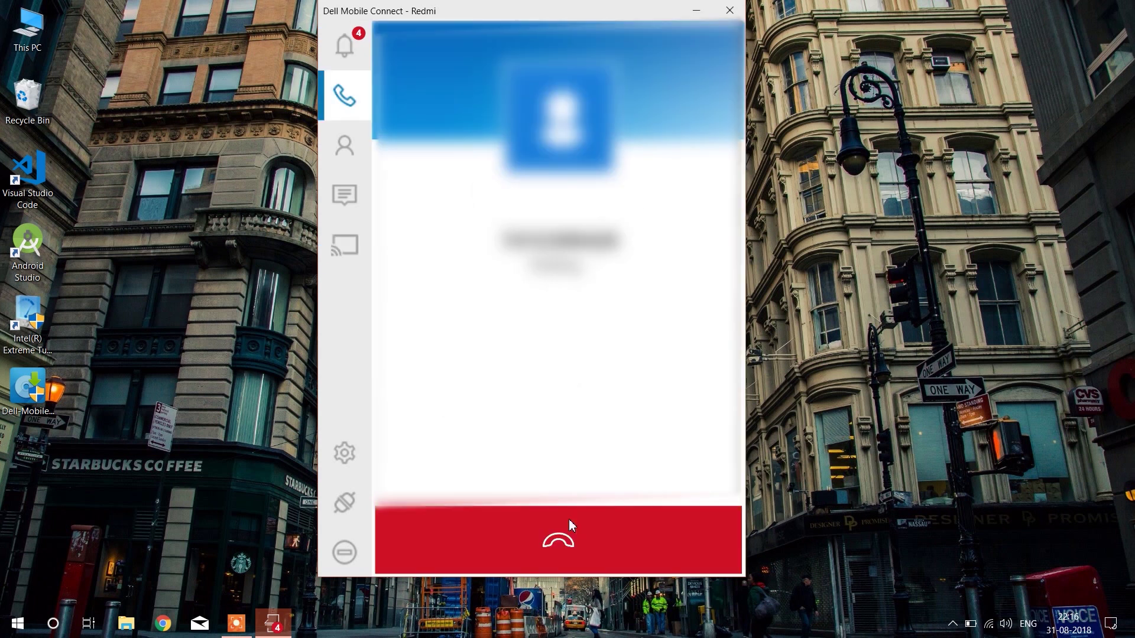
pyautogui.click(613, 510)
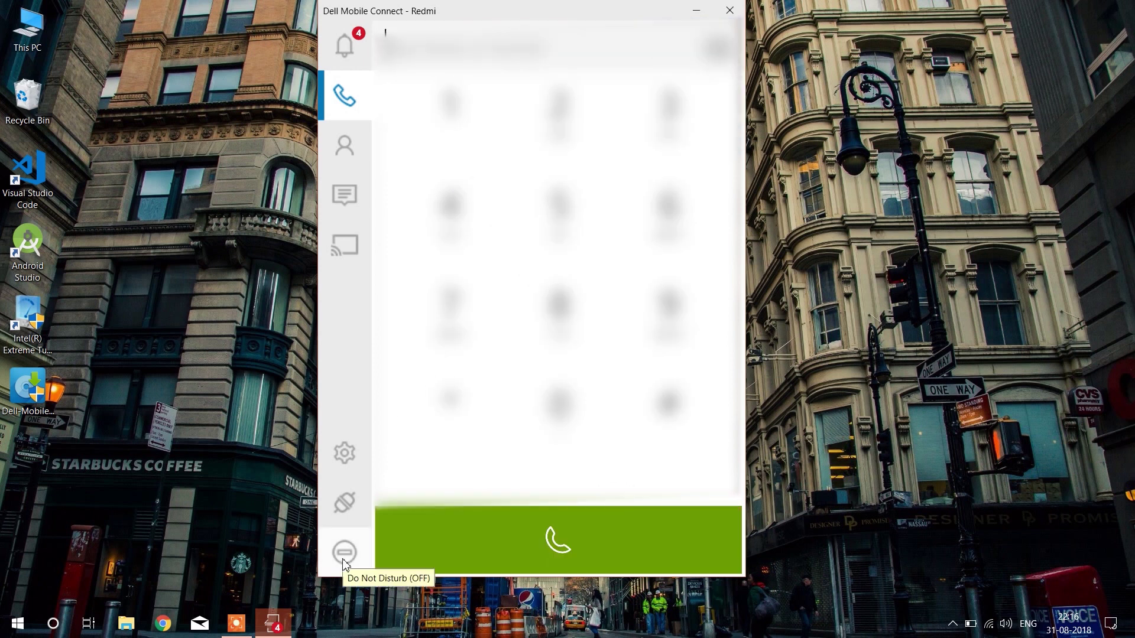
# Disconnect the Redmi phone in Settings' Manage Phones, leaving it listed as Paired
pyautogui.click(345, 453)
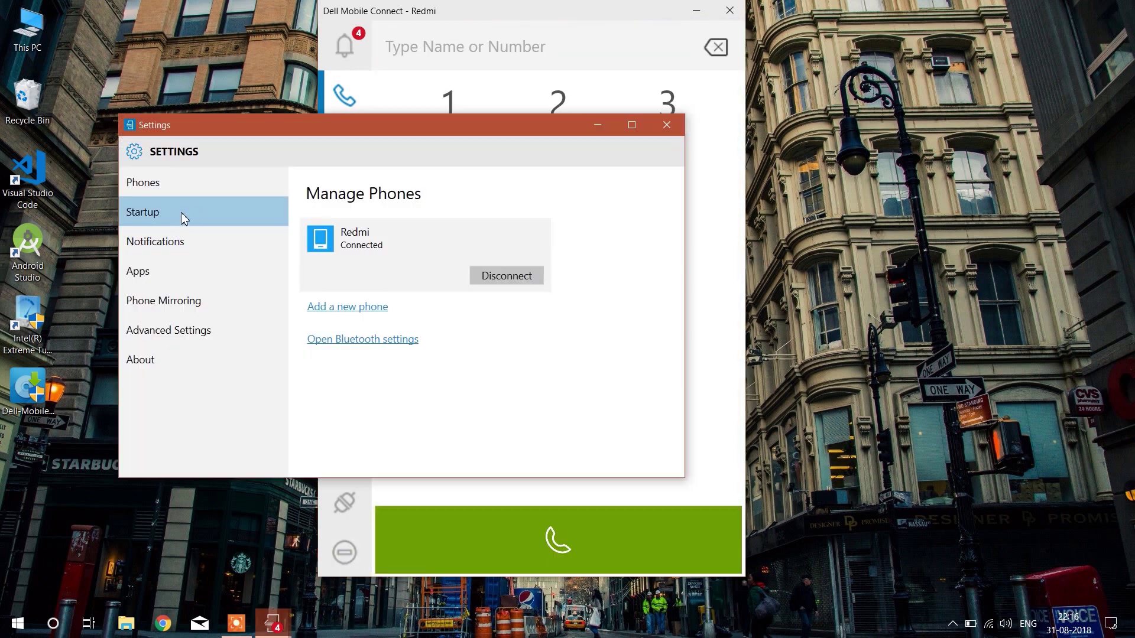
pyautogui.click(496, 276)
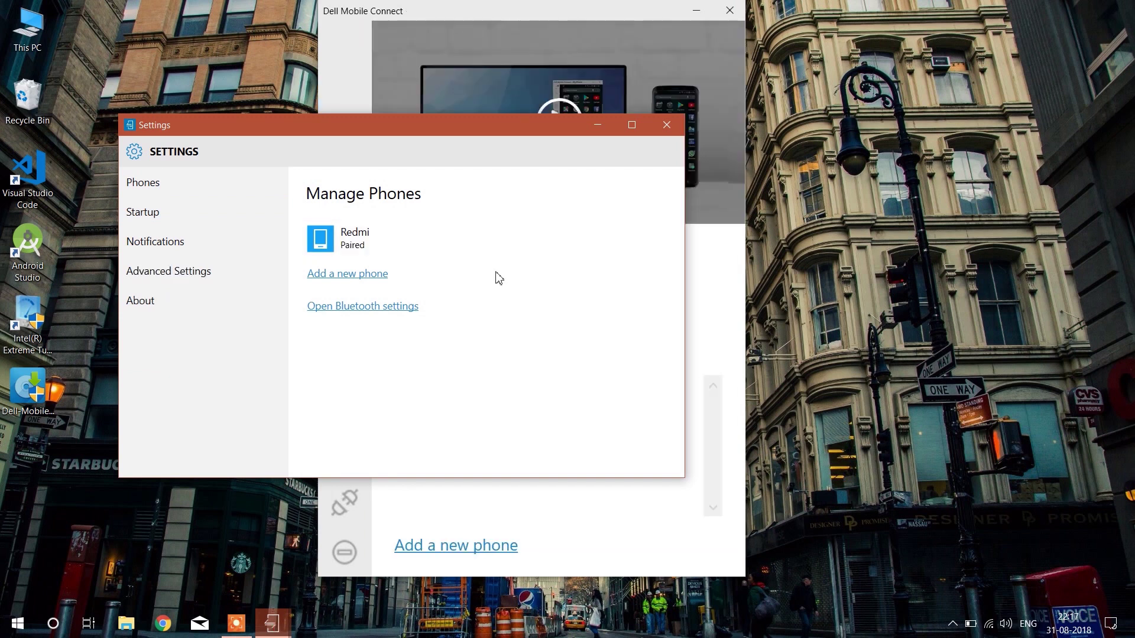